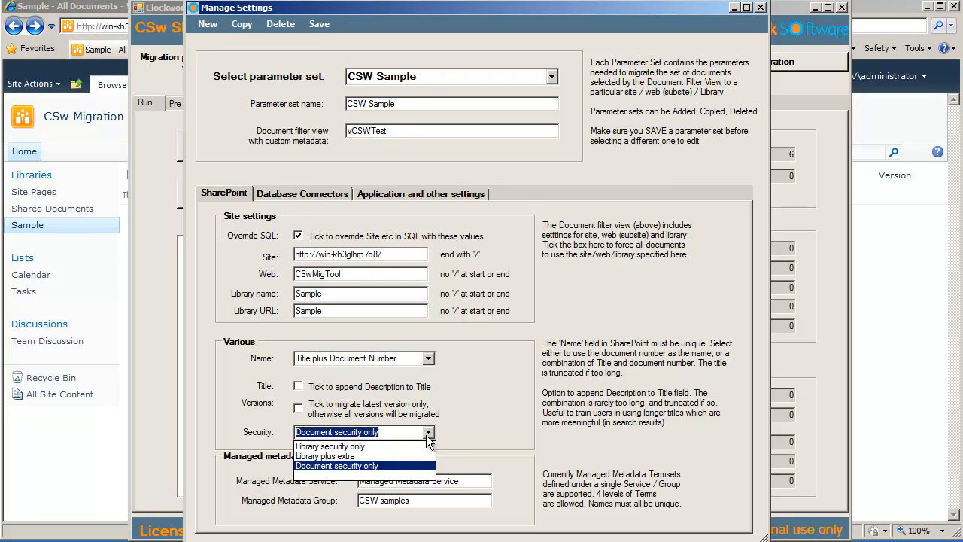
Set the Security option to Document security only and close the parameter set settings
{"action": "left_click", "coordinate": [426, 435]}
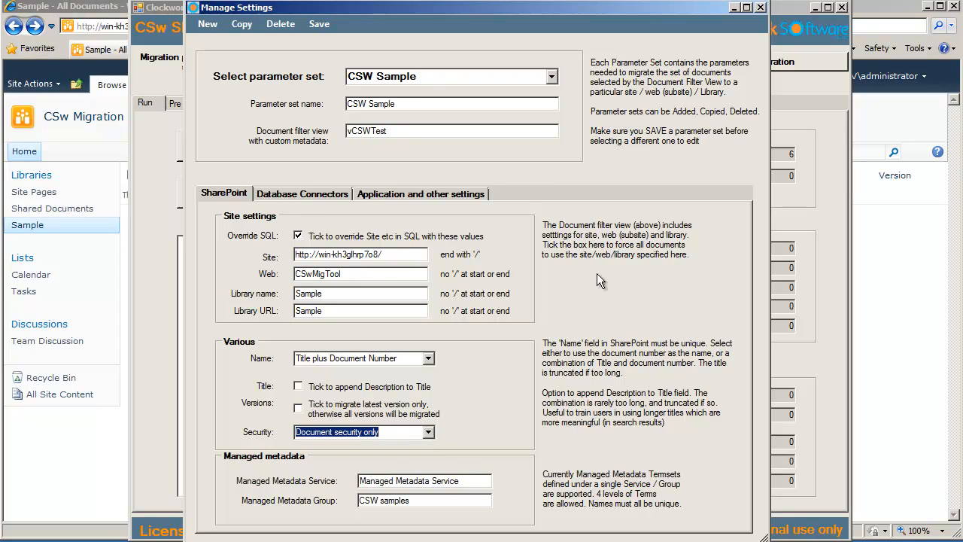
{"action": "left_click", "coordinate": [760, 8]}
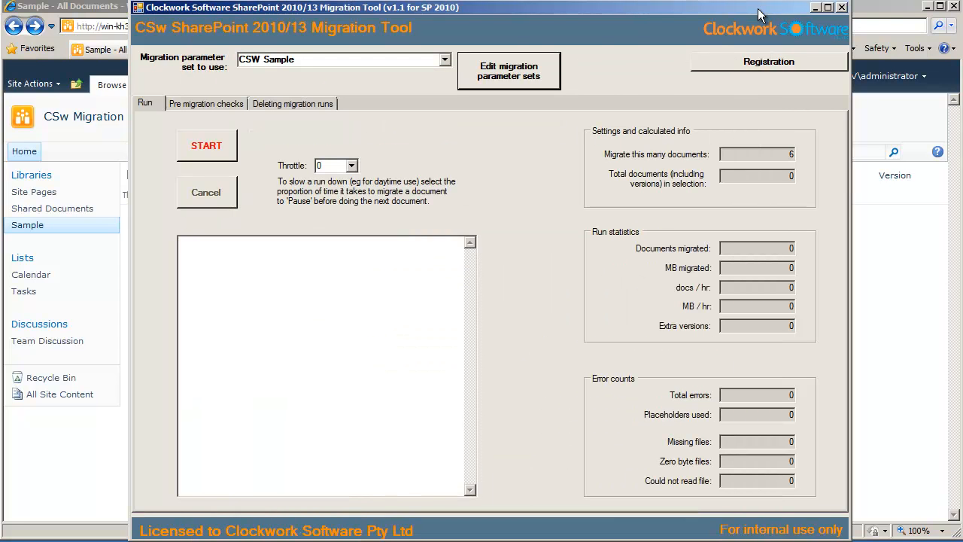
Run the SQL test to retrieve the first 20 rows and scroll across the result columns
{"action": "left_click", "coordinate": [229, 105]}
{"action": "left_click", "coordinate": [238, 151]}
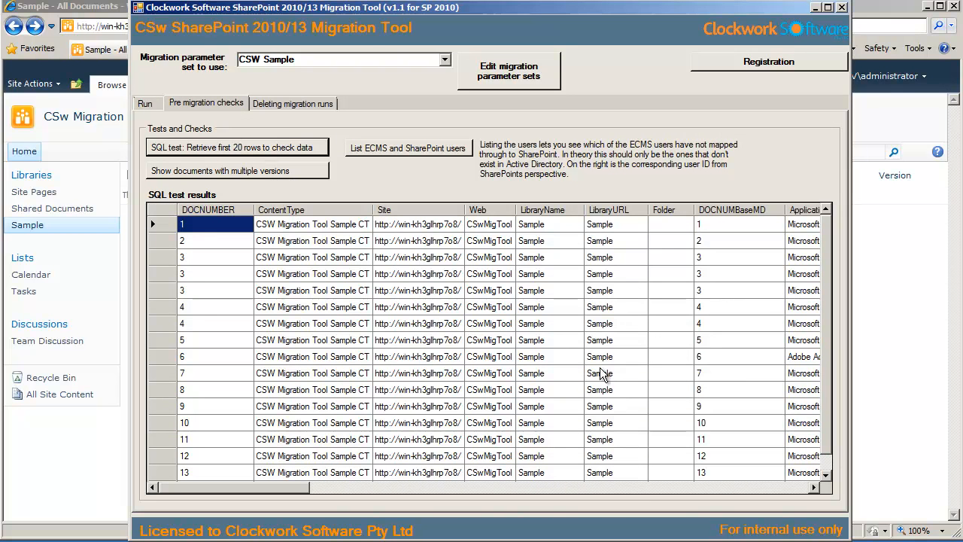
{"action": "left_click", "coordinate": [664, 489]}
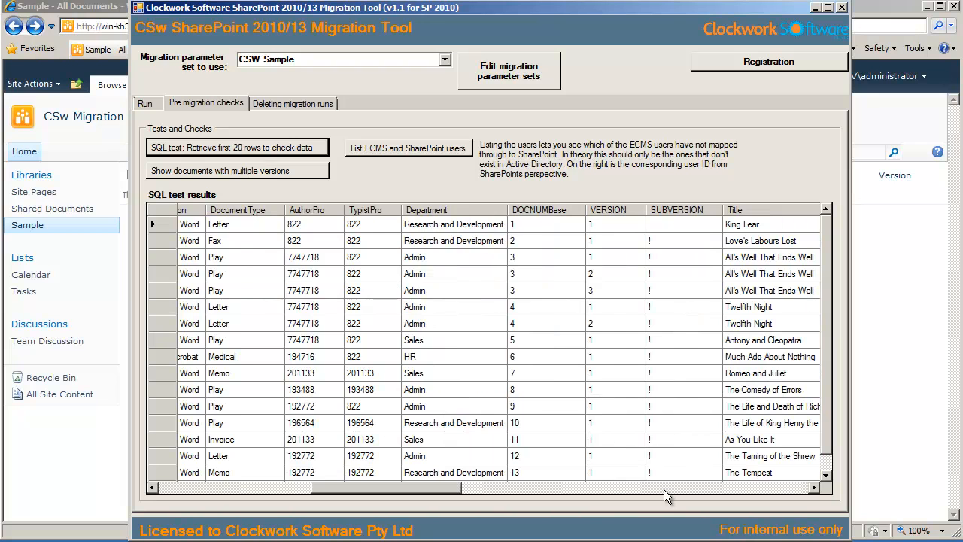
{"action": "left_click", "coordinate": [663, 489]}
{"action": "left_click", "coordinate": [663, 489]}
{"action": "left_click_drag", "start_coordinate": [664, 489], "coordinate": [724, 493]}
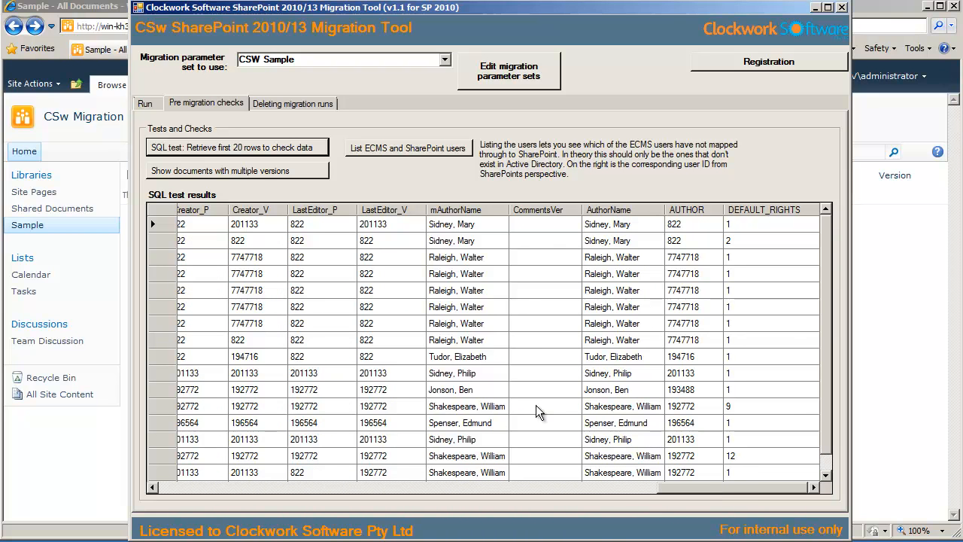
Show the documents with multiple versions and list the ECMS and SharePoint users
{"action": "left_click", "coordinate": [271, 170]}
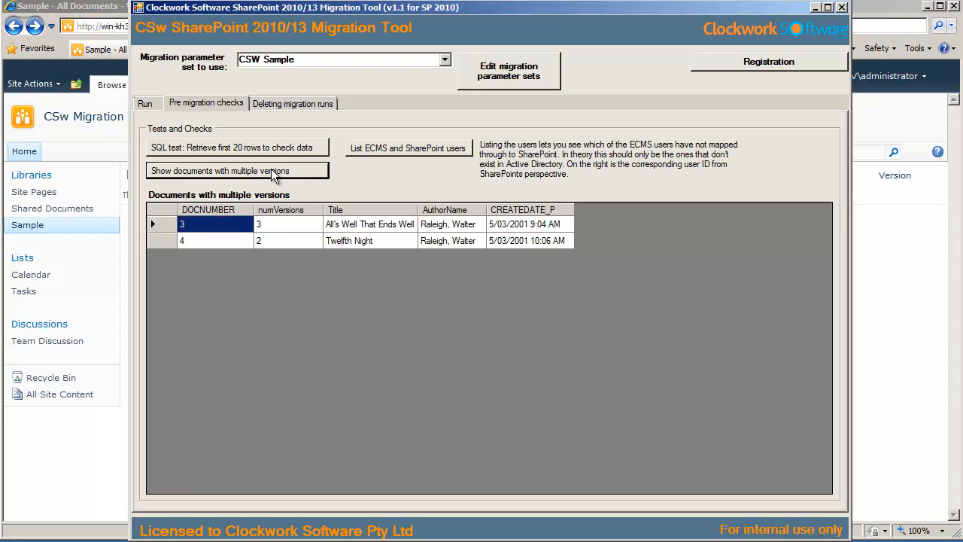
{"action": "left_click", "coordinate": [378, 147]}
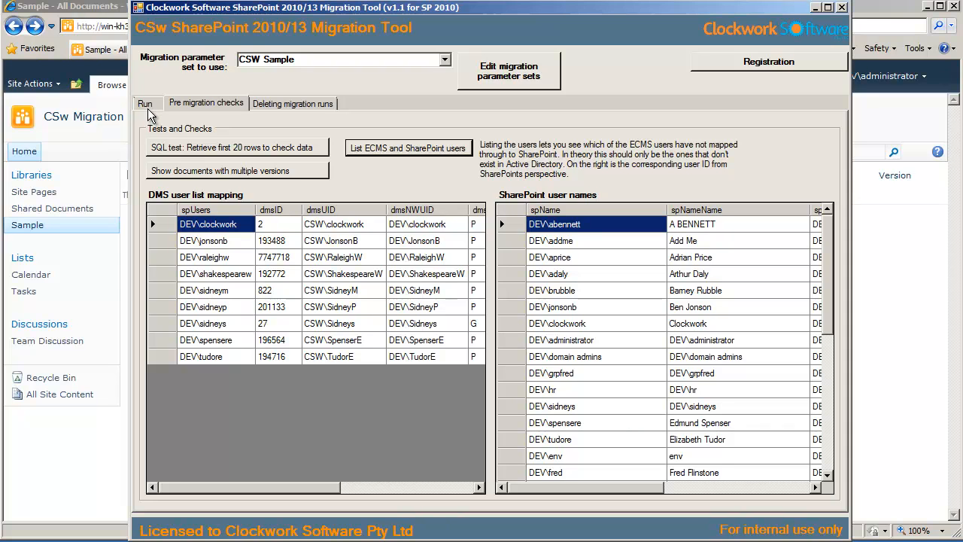
Start the migration run for the CSW Sample parameter set and confirm to continue
{"action": "left_click", "coordinate": [147, 108]}
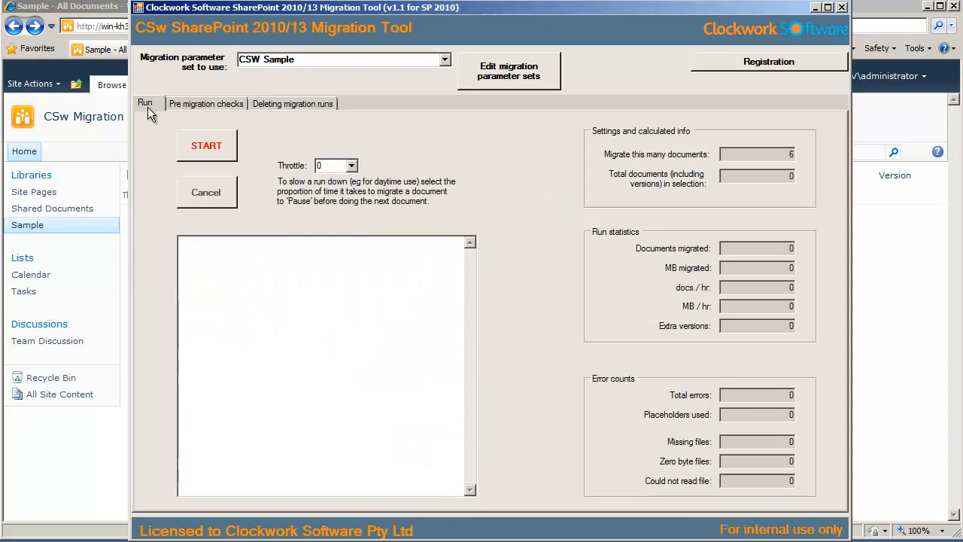
{"action": "left_click", "coordinate": [196, 151]}
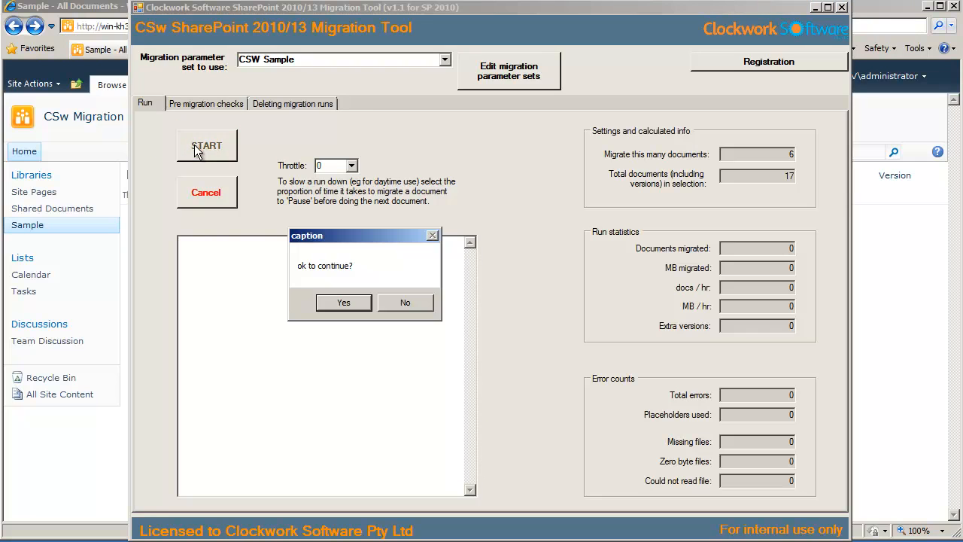
{"action": "left_click", "coordinate": [340, 304]}
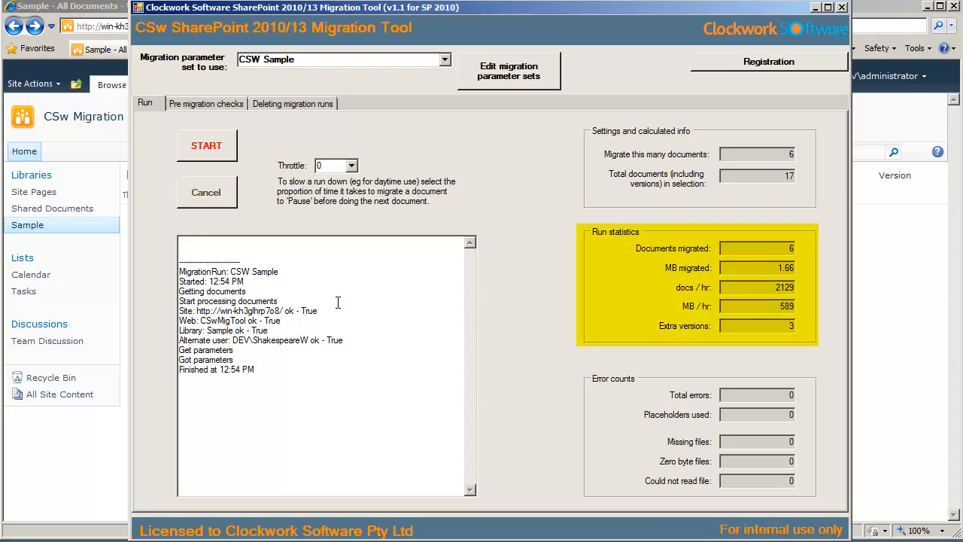
Start another migration run and confirm to continue
{"action": "left_click", "coordinate": [207, 154]}
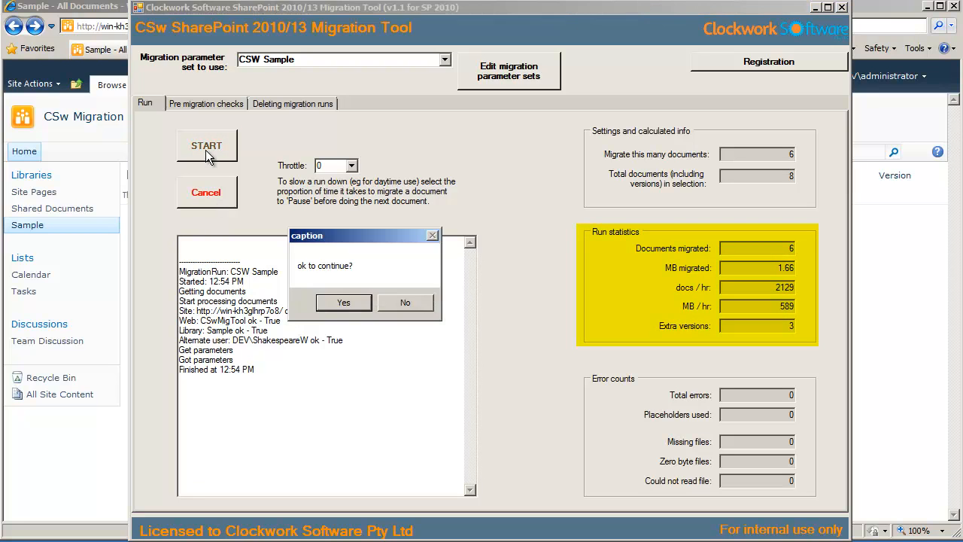
{"action": "left_click", "coordinate": [343, 303]}
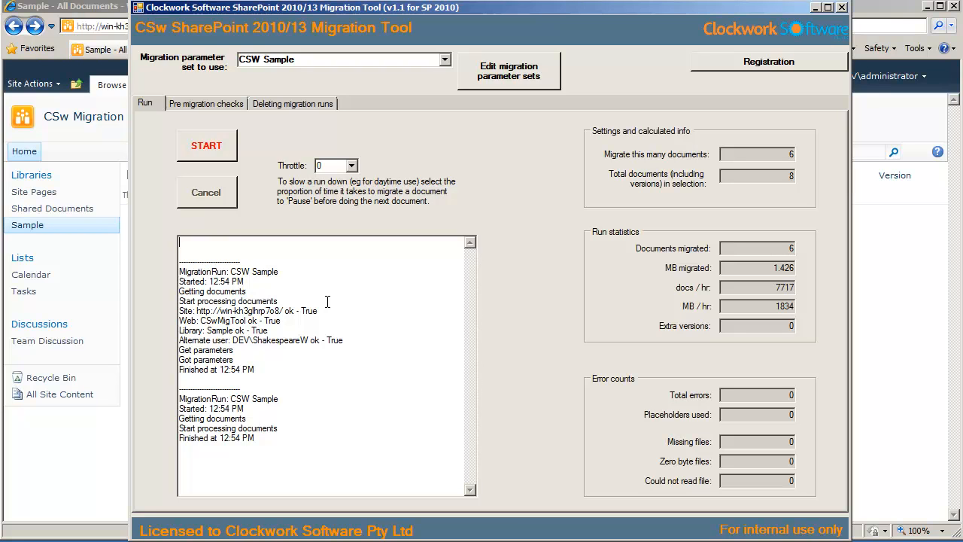
{"action": "left_click", "coordinate": [352, 166]}
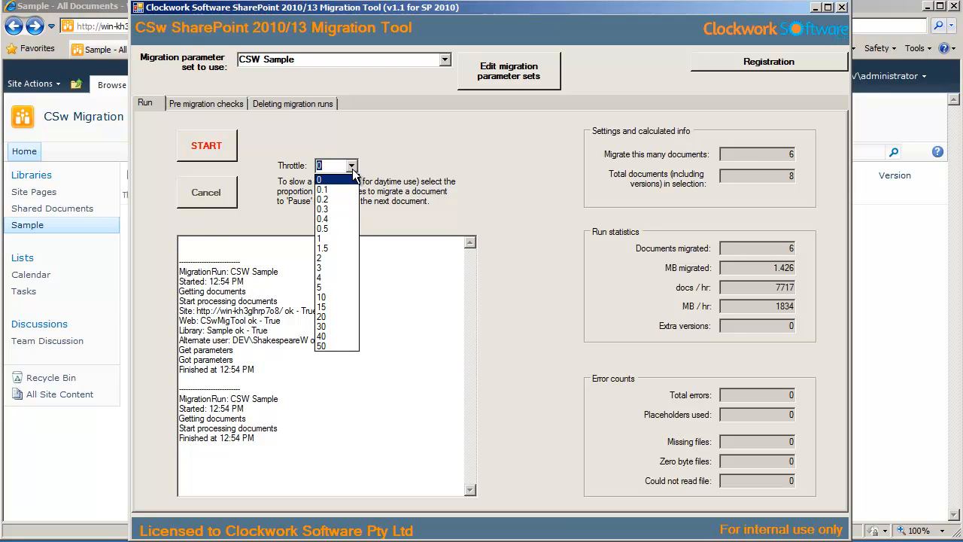
{"action": "left_click", "coordinate": [352, 170]}
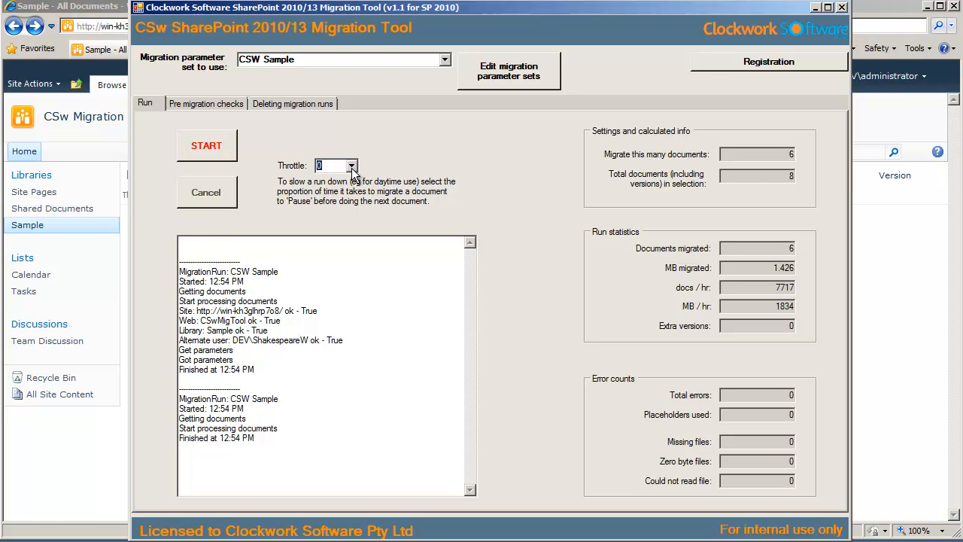
Switch to the Sample library in the browser and view the properties of All_s Well That Ends Well [3]
{"action": "left_click", "coordinate": [31, 228]}
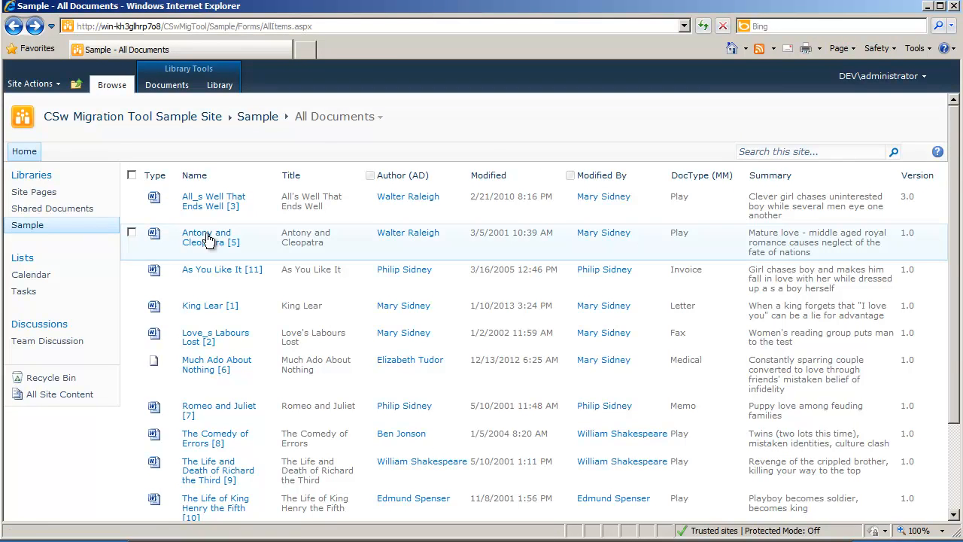
{"action": "left_click", "coordinate": [275, 209]}
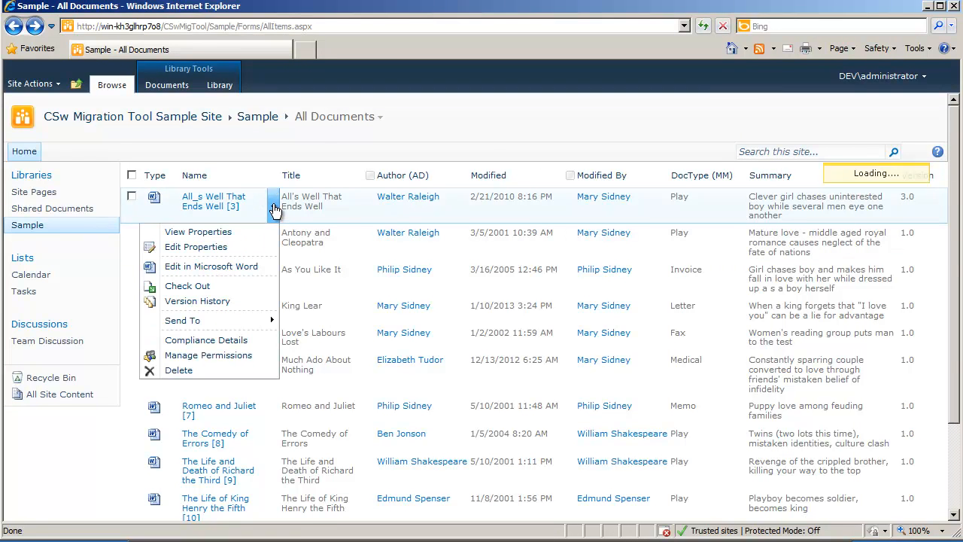
{"action": "left_click", "coordinate": [249, 248]}
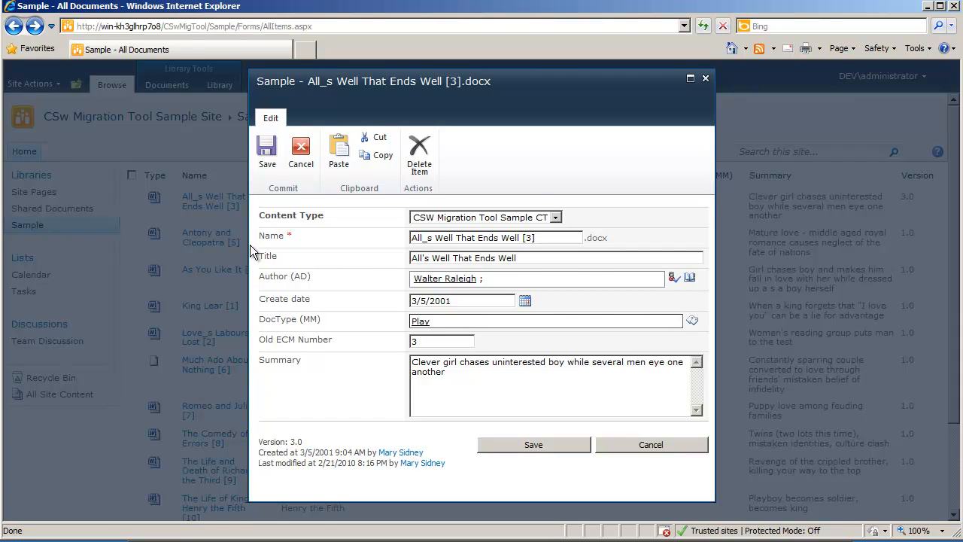
{"action": "key", "text": "Escape"}
View the version history of All_s Well That Ends Well [3]
{"action": "left_click", "coordinate": [273, 206]}
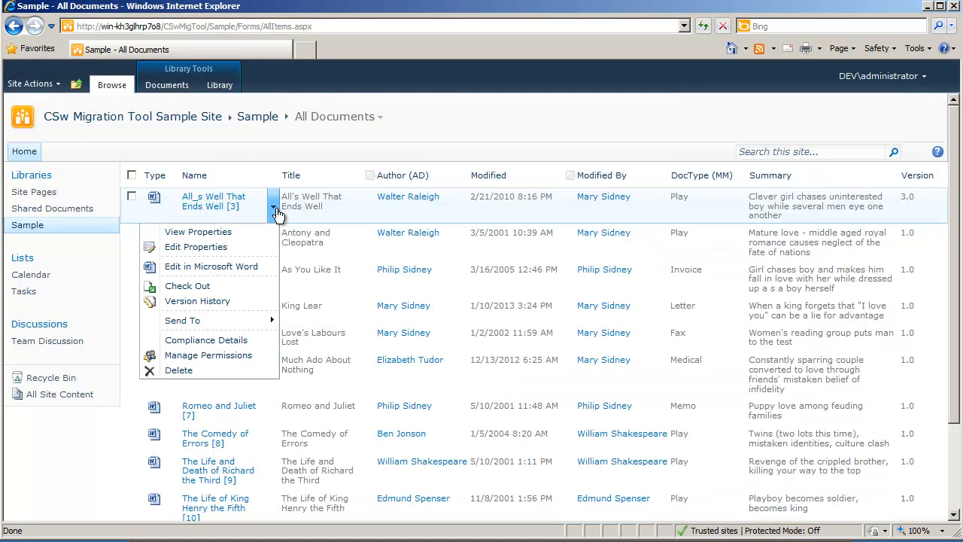
{"action": "left_click", "coordinate": [240, 301]}
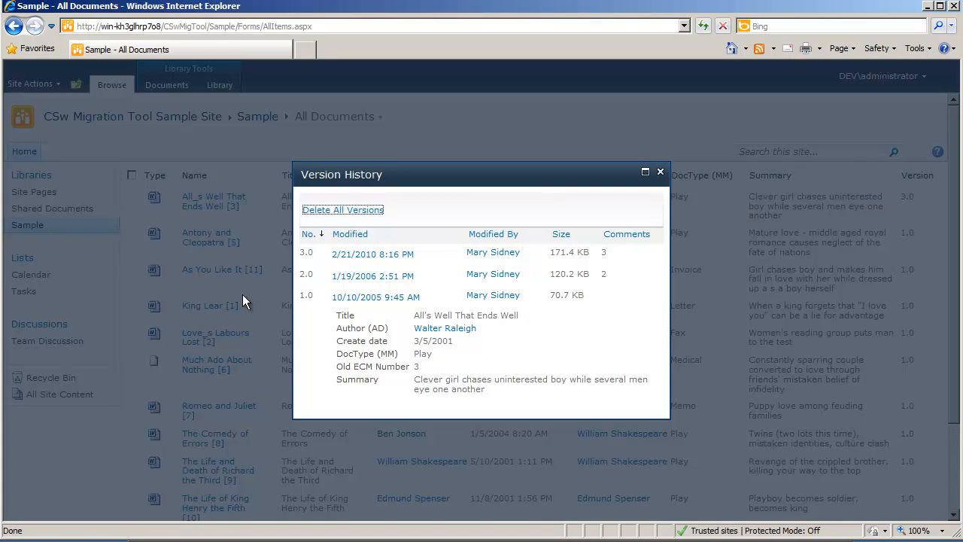
{"action": "left_click", "coordinate": [661, 173]}
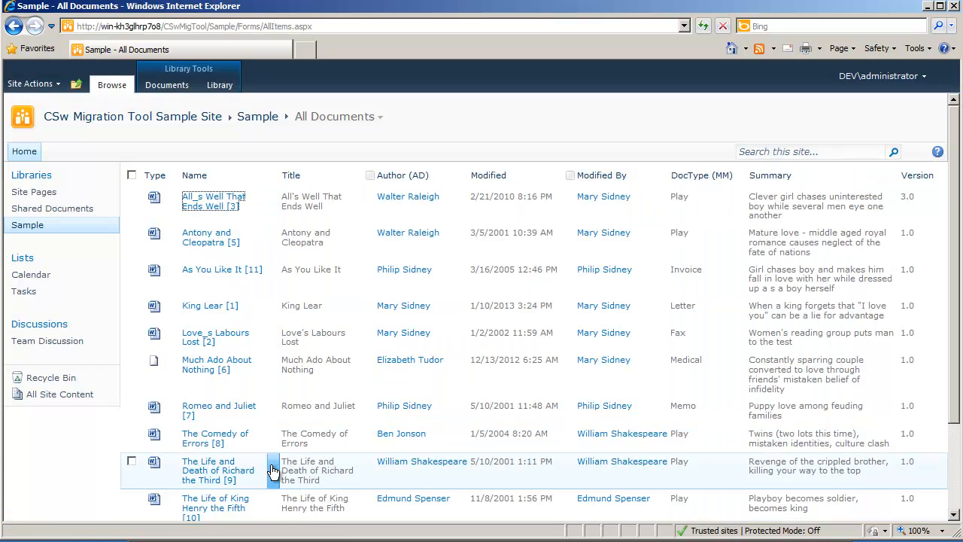
View the permissions of The Life and Death of Richard the Third [9] and return to the library
{"action": "left_click", "coordinate": [271, 470]}
{"action": "left_click", "coordinate": [244, 496]}
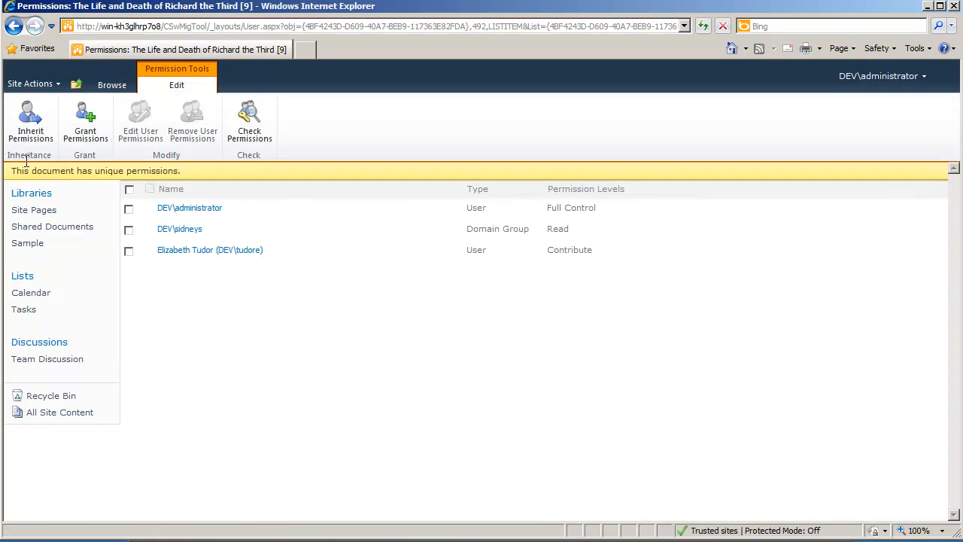
{"action": "left_click", "coordinate": [14, 27]}
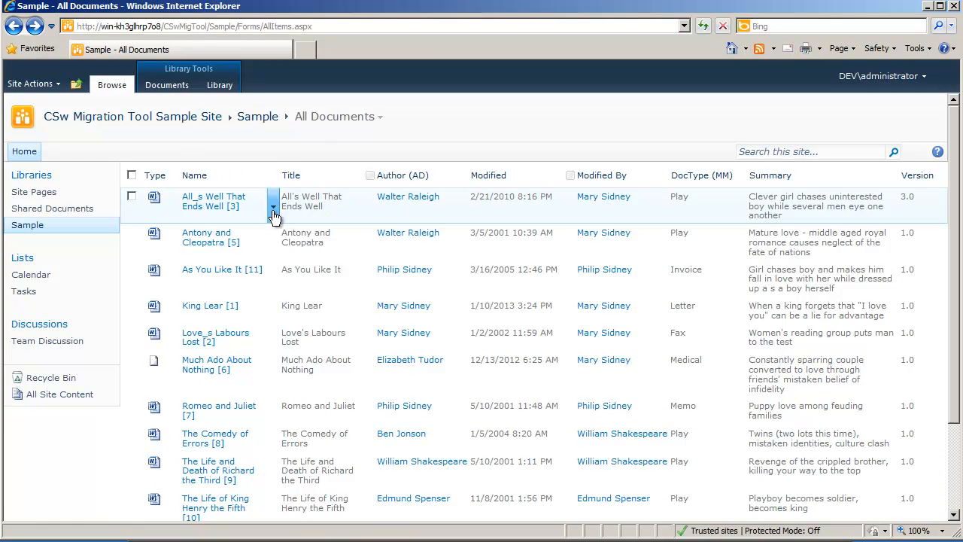
View the permissions of All_s Well That Ends Well [3] and return to the library
{"action": "left_click", "coordinate": [272, 206]}
{"action": "left_click", "coordinate": [242, 357]}
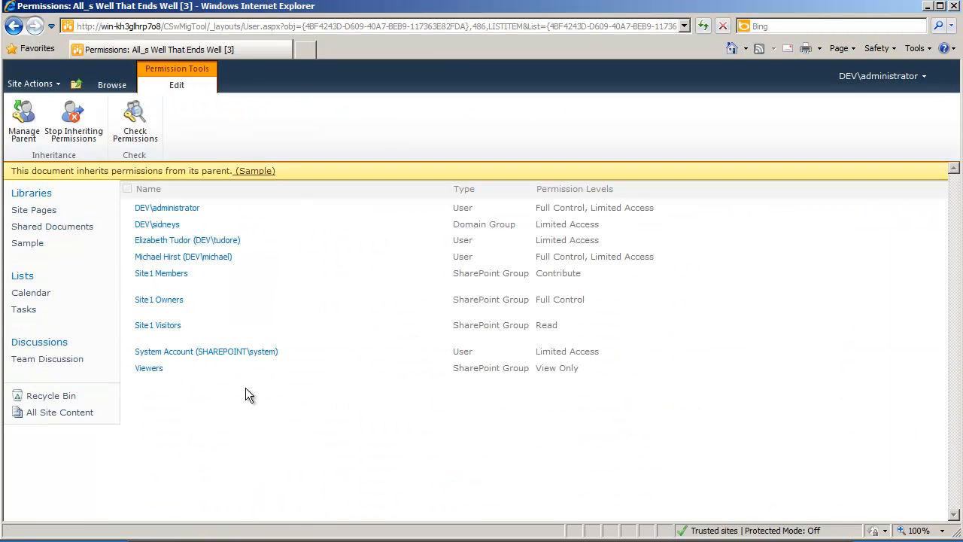
{"action": "left_click", "coordinate": [14, 27]}
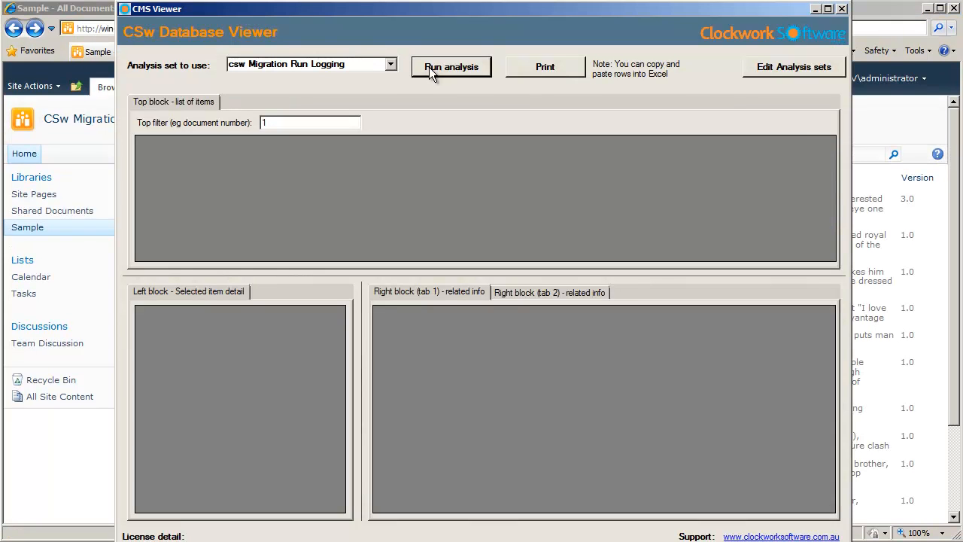
Switch to the CSw Database Viewer and review the second migration run's details and log columns
{"action": "left_click", "coordinate": [431, 70]}
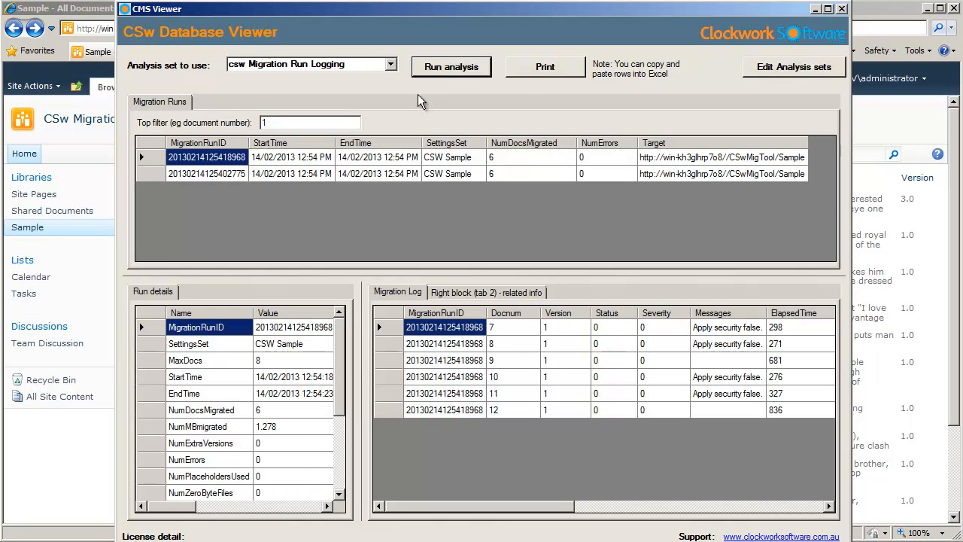
{"action": "left_click", "coordinate": [189, 173]}
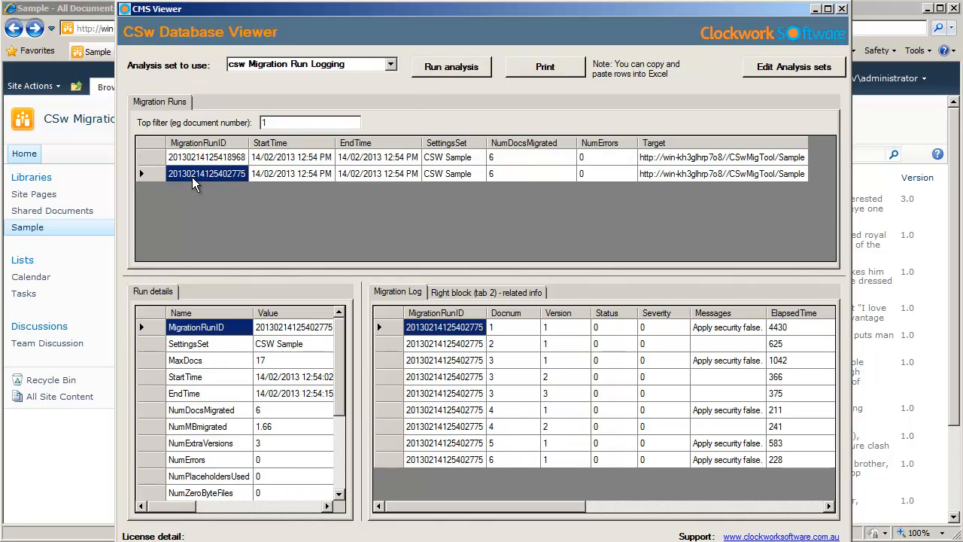
{"action": "left_click_drag", "start_coordinate": [339, 366], "coordinate": [342, 467]}
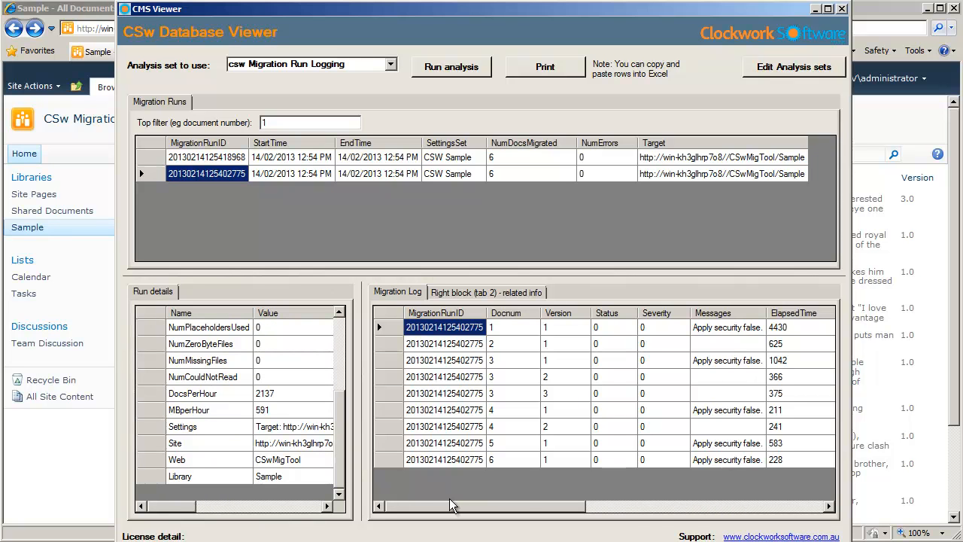
{"action": "left_click", "coordinate": [697, 509]}
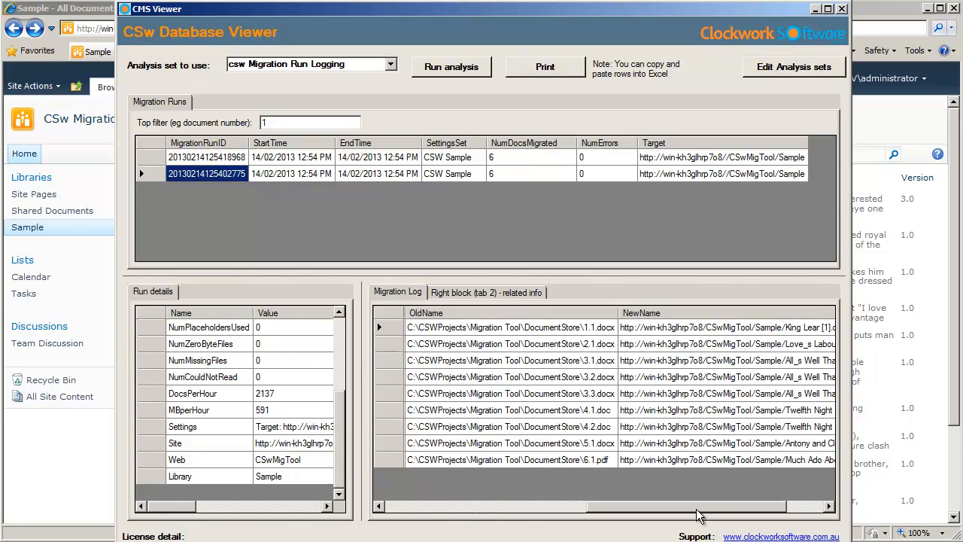
{"action": "left_click_drag", "start_coordinate": [697, 515], "coordinate": [737, 518]}
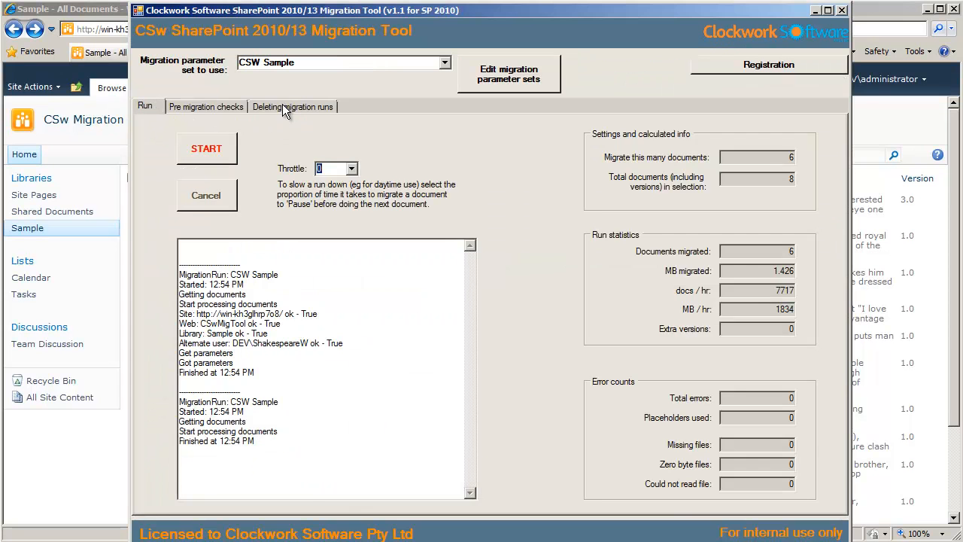
{"action": "left_click", "coordinate": [284, 110]}
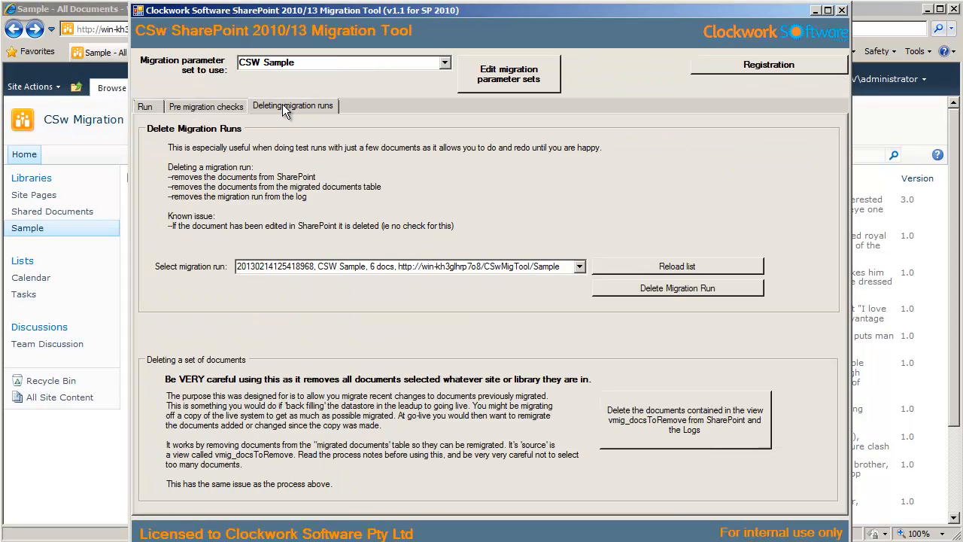
{"action": "left_click", "coordinate": [582, 268]}
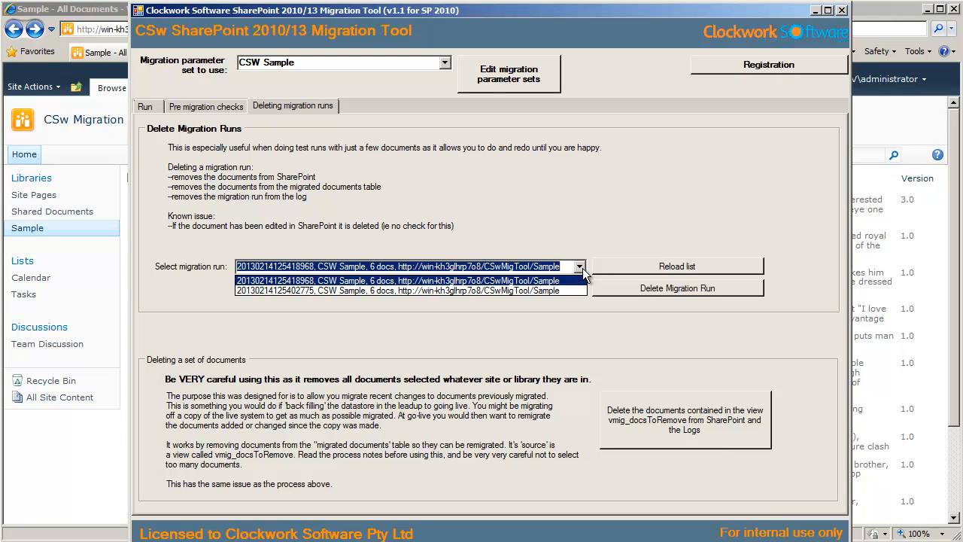
{"action": "left_click", "coordinate": [582, 268]}
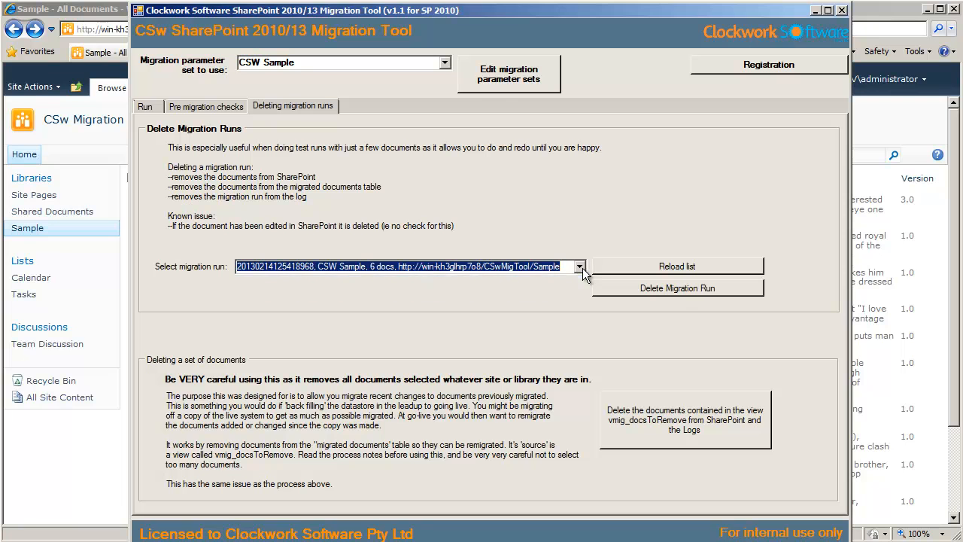
{"action": "left_click", "coordinate": [676, 289]}
{"action": "left_click", "coordinate": [357, 307]}
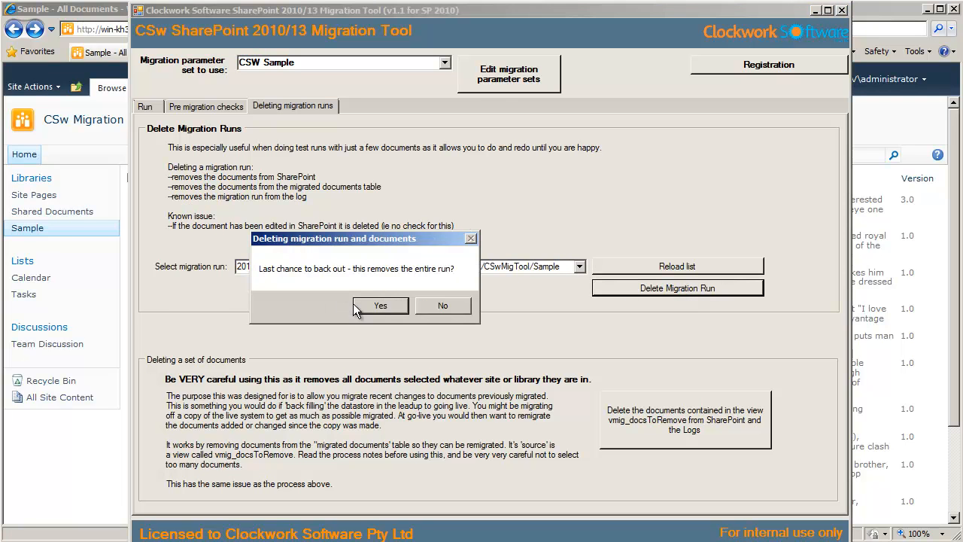
{"action": "left_click", "coordinate": [378, 309]}
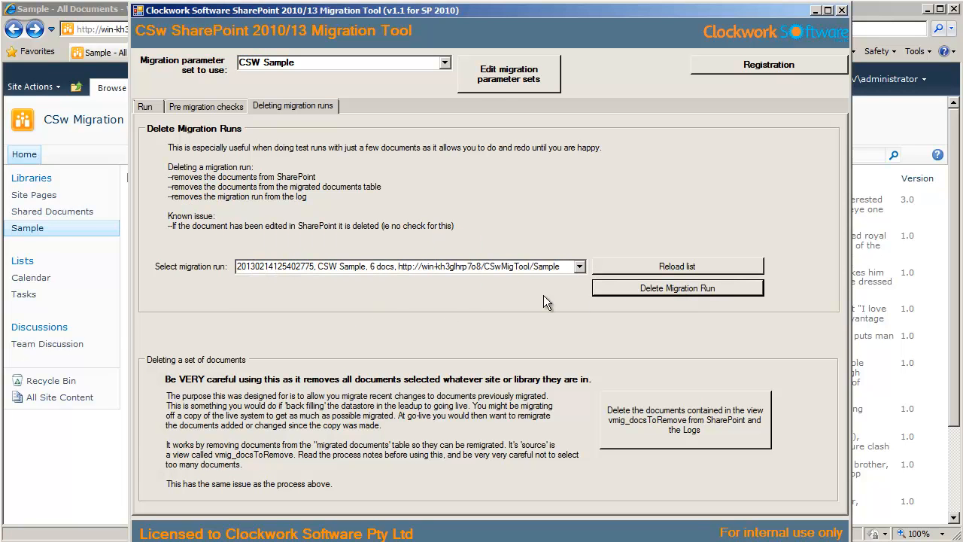
{"action": "left_click", "coordinate": [684, 288]}
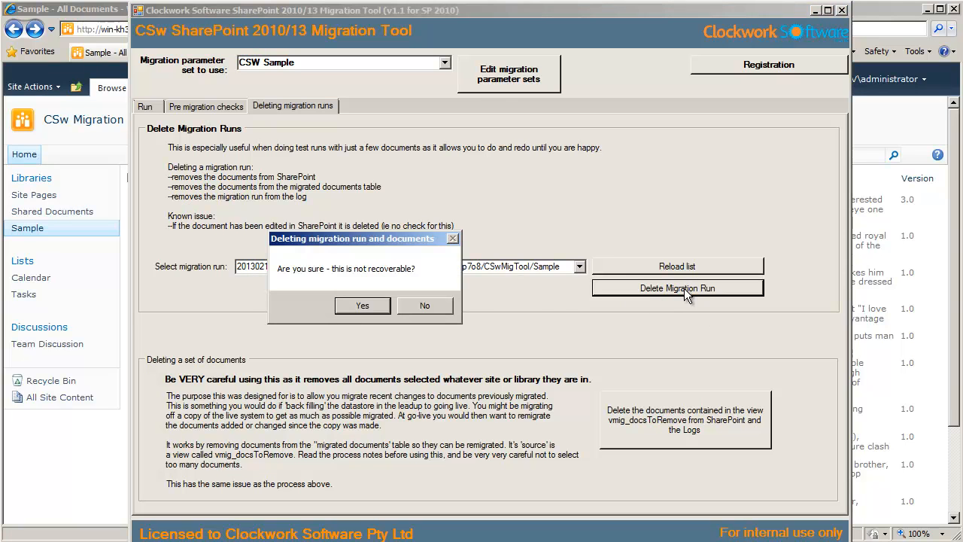
{"action": "left_click", "coordinate": [362, 308]}
{"action": "left_click", "coordinate": [382, 305]}
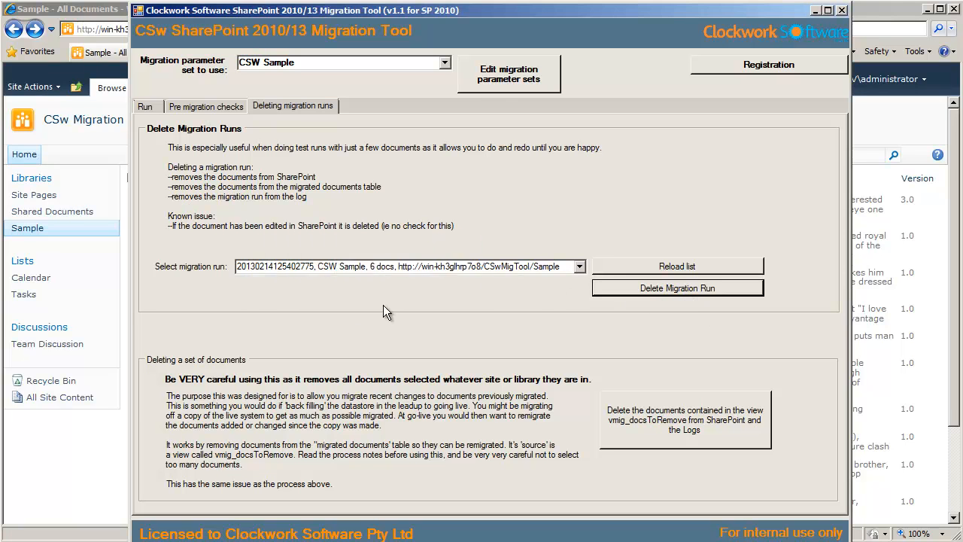
Reopen the Sample library in the browser to review its documents
{"action": "left_click", "coordinate": [30, 232]}
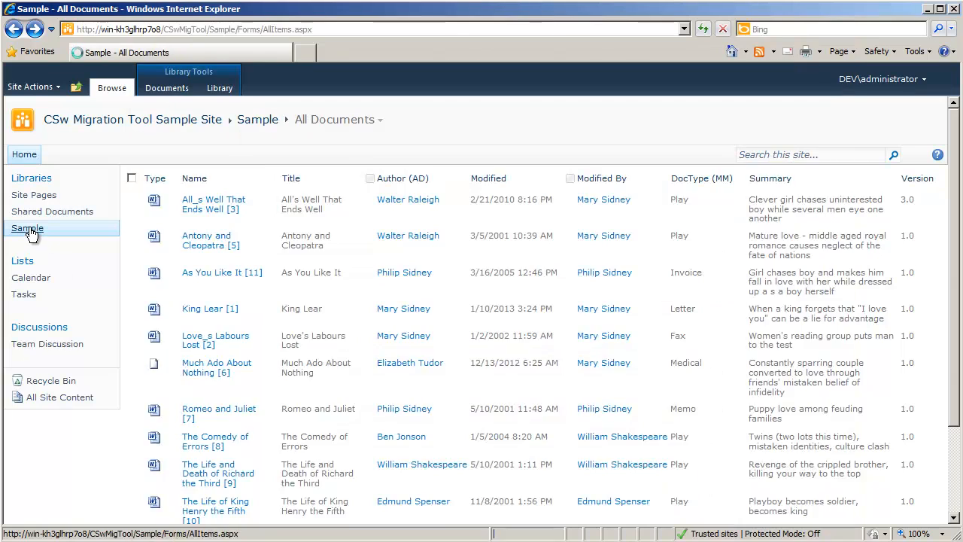